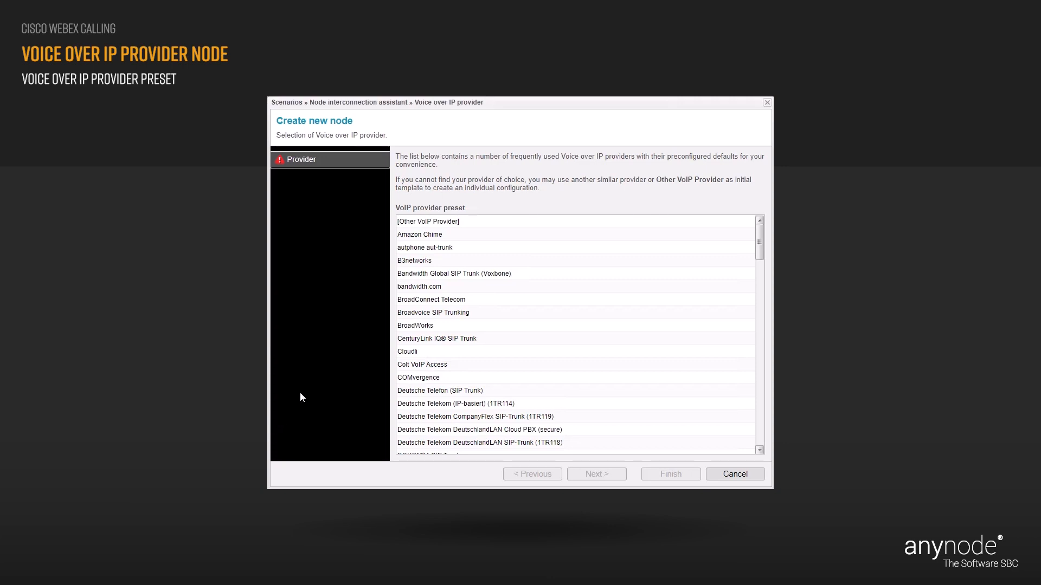
Pick the Other VoIP Provider preset for the new node and proceed.
click(452, 223)
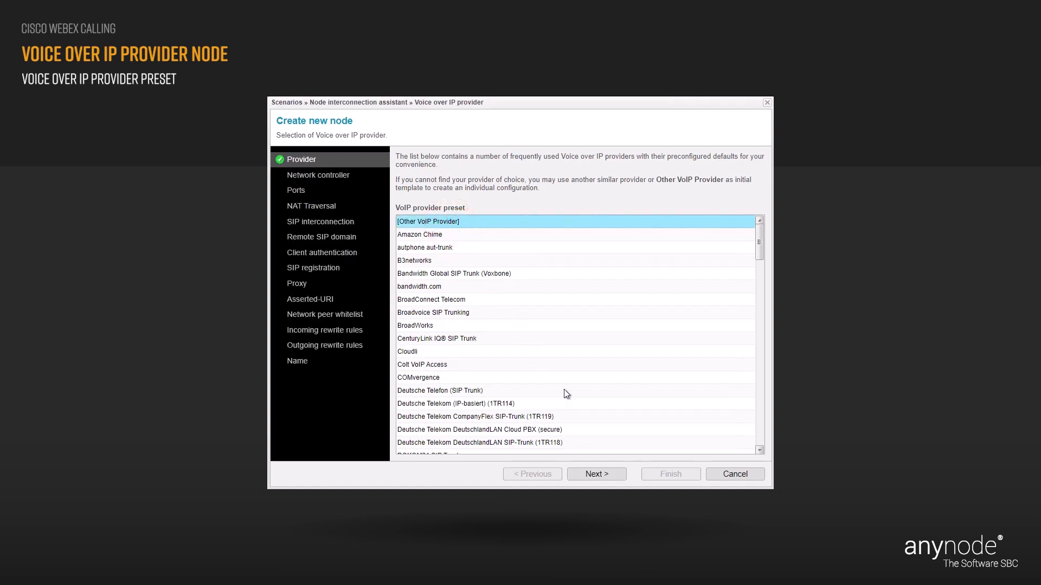
click(615, 477)
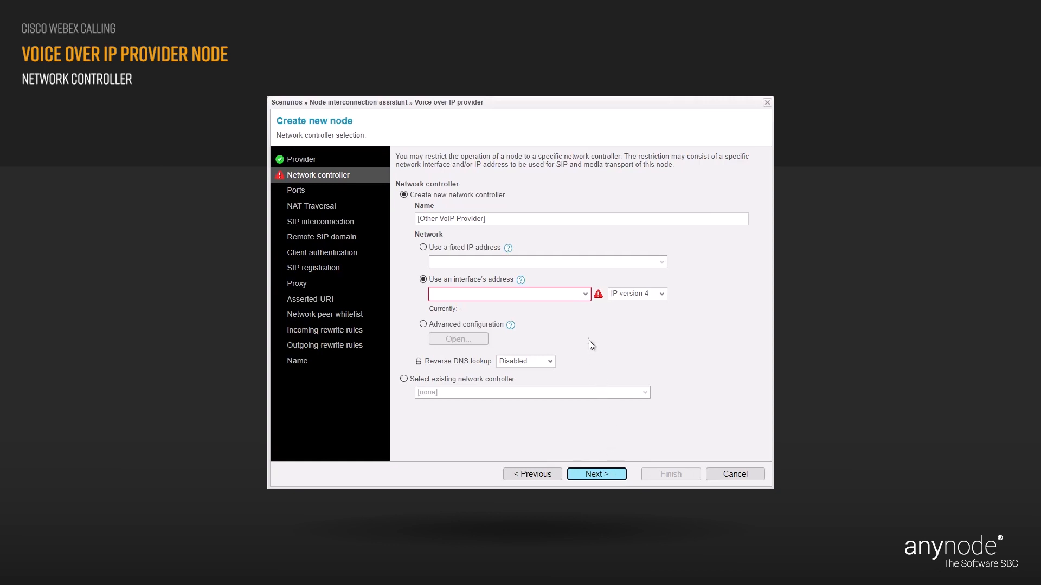
Use Microsoft Hyper-V Network Adapter #2's address for the network controller, then proceed to Ports.
click(585, 294)
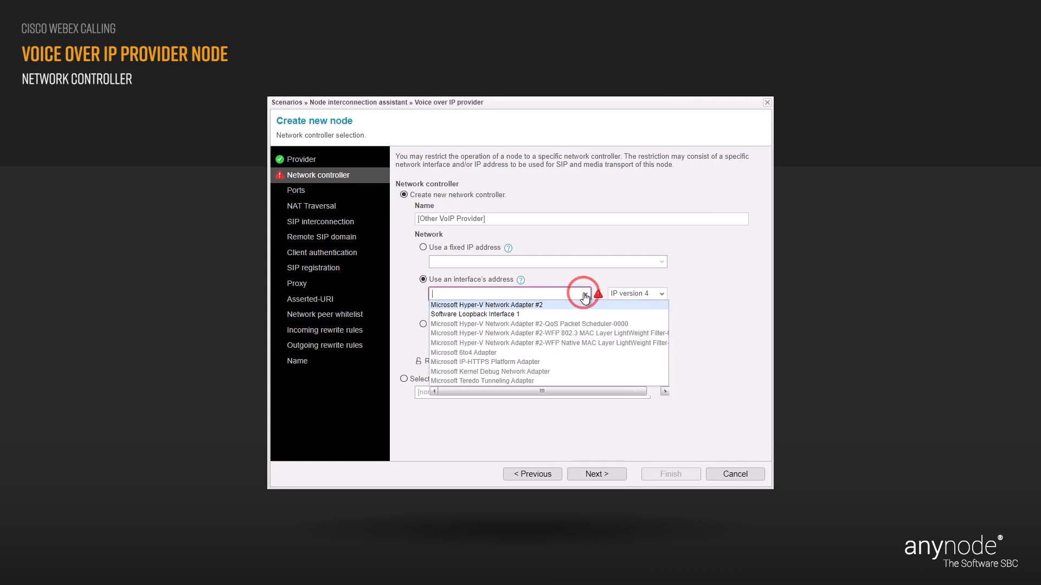
click(543, 305)
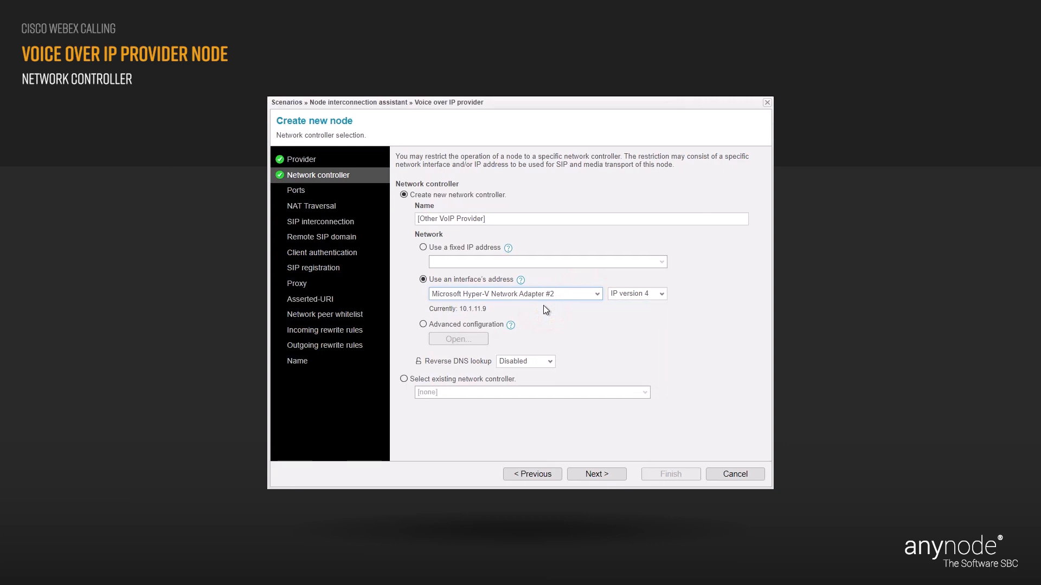
click(544, 304)
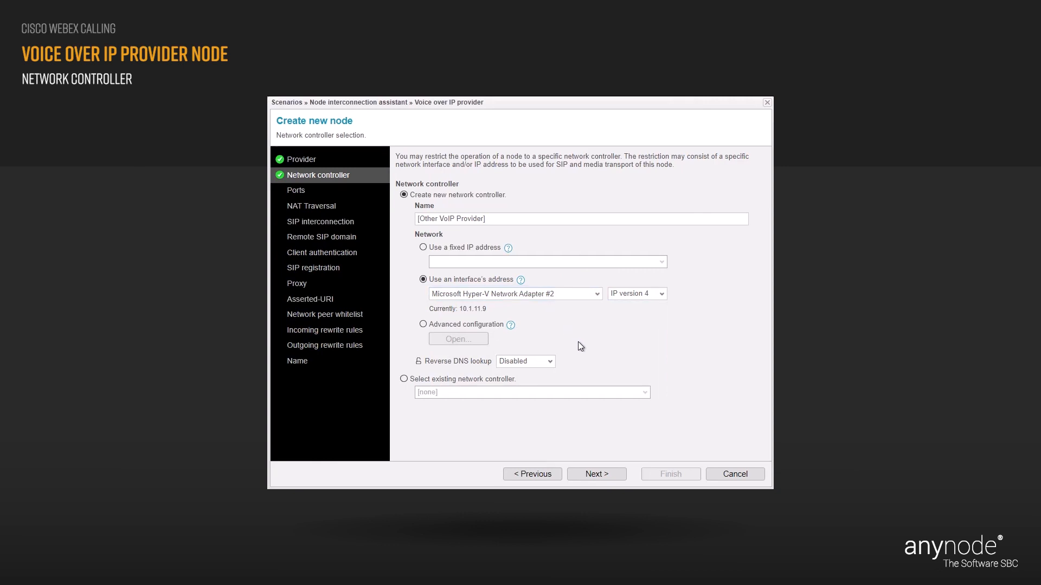
click(617, 476)
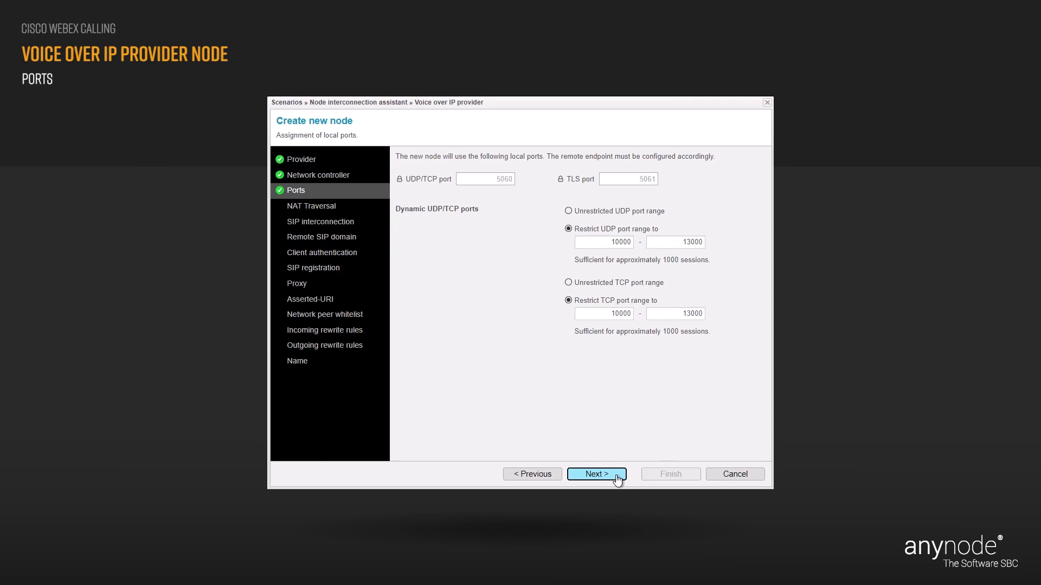
Unlock and set the local UDP/TCP port to 5063 and the TLS port to 5064.
click(399, 178)
click(513, 181)
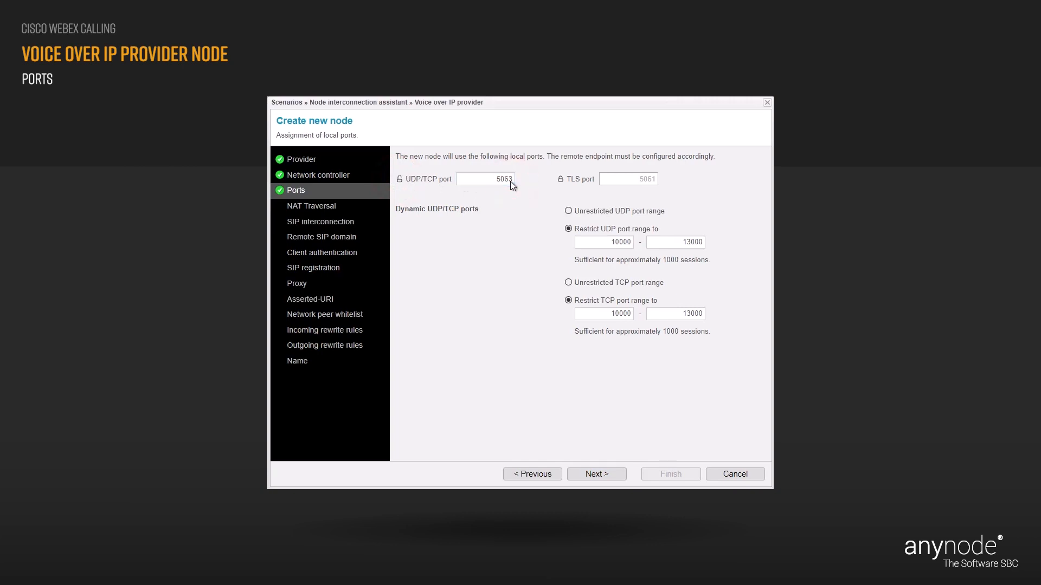
click(561, 179)
click(655, 177)
click(611, 474)
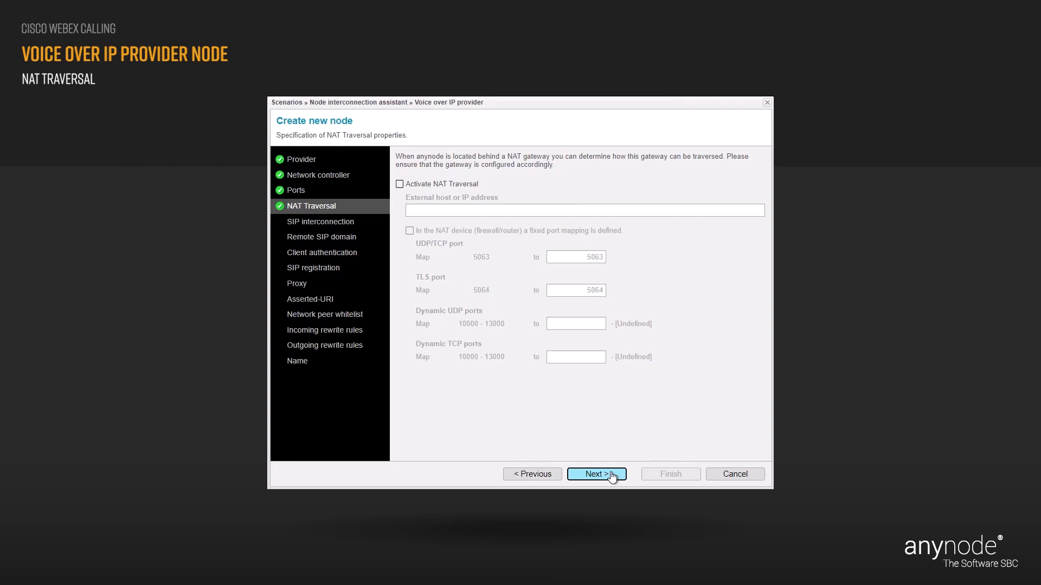
Skip NAT Traversal, keeping 'Activate NAT Traversal' unchecked.
click(611, 476)
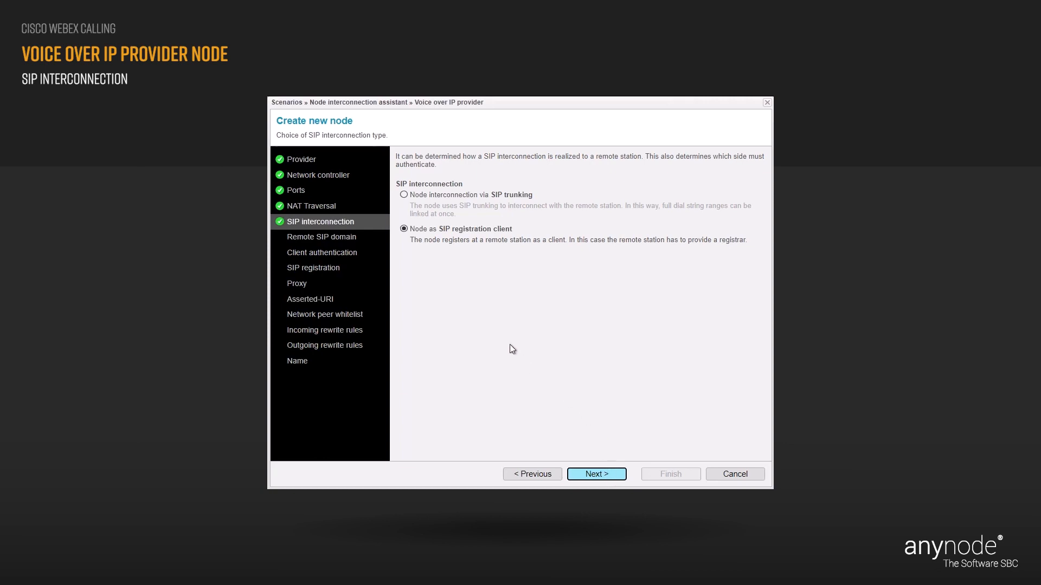
Choose 'Node interconnection via SIP trunking' and proceed to Remote SIP domain.
click(404, 195)
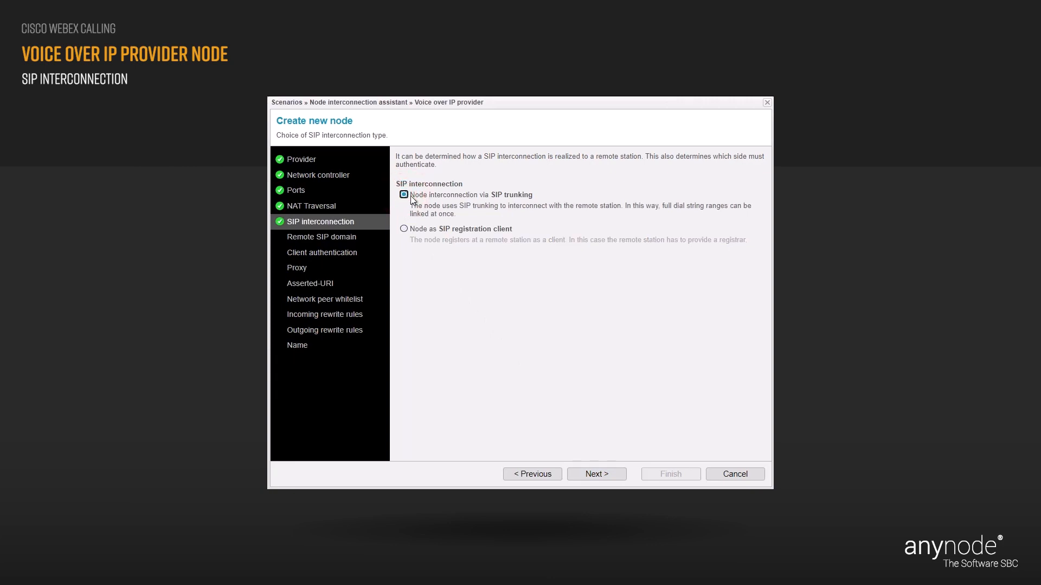
click(613, 473)
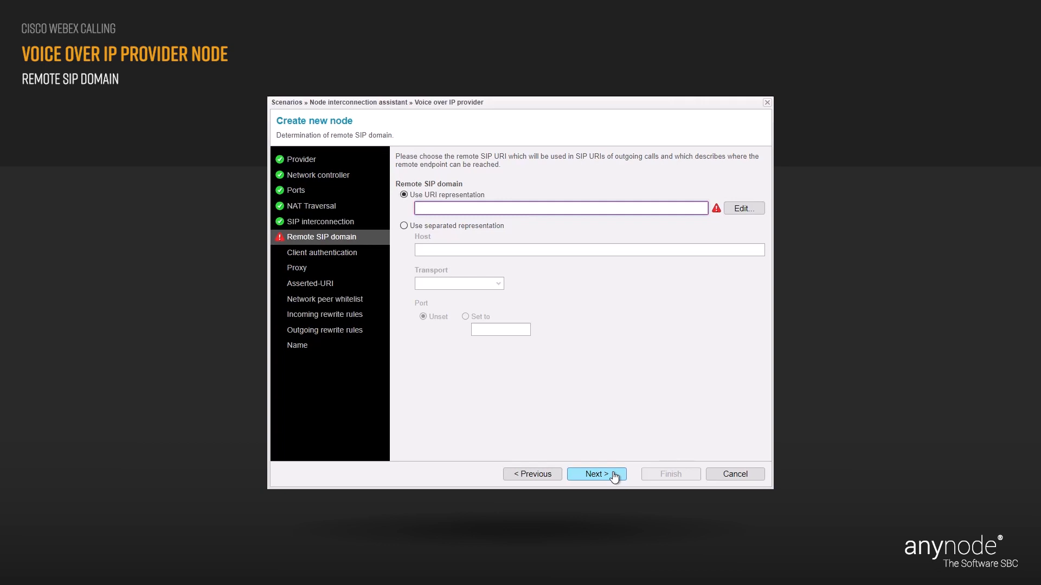
Enter othervoipprovider.com as the remote SIP domain URI and proceed.
click(424, 208)
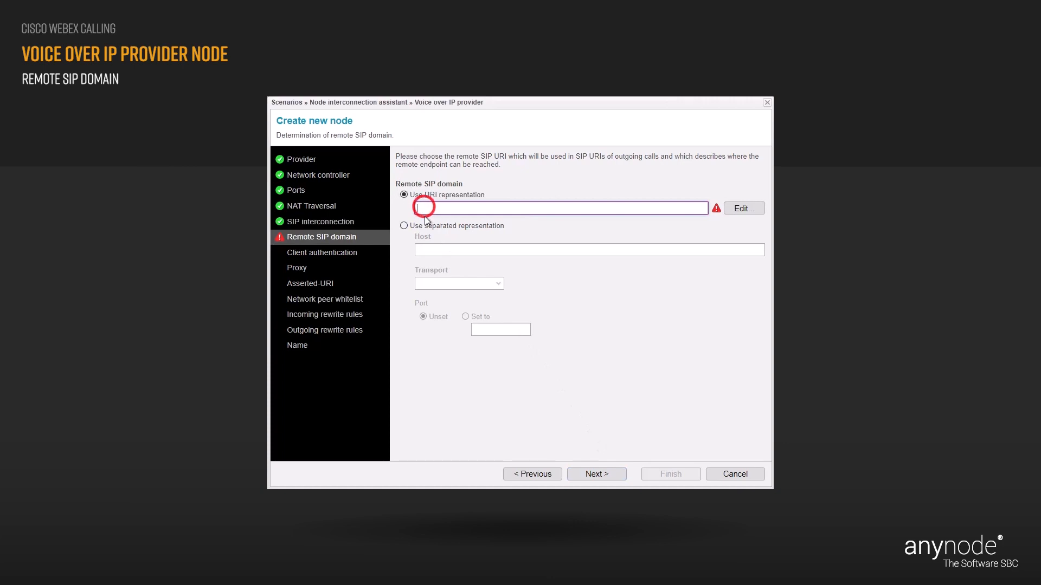
text(other)
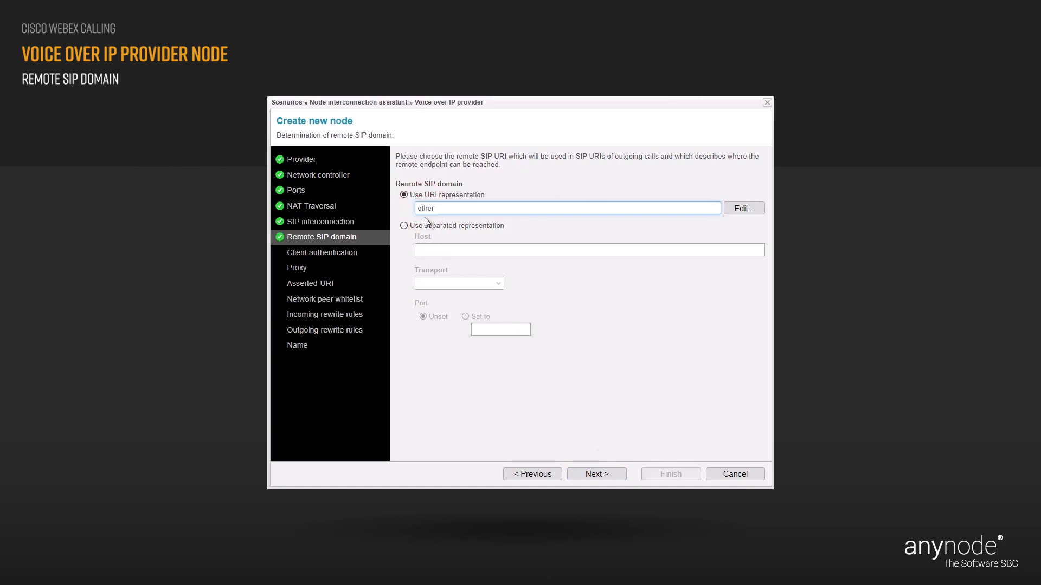
text(voipprovider.com)
key(Tab)
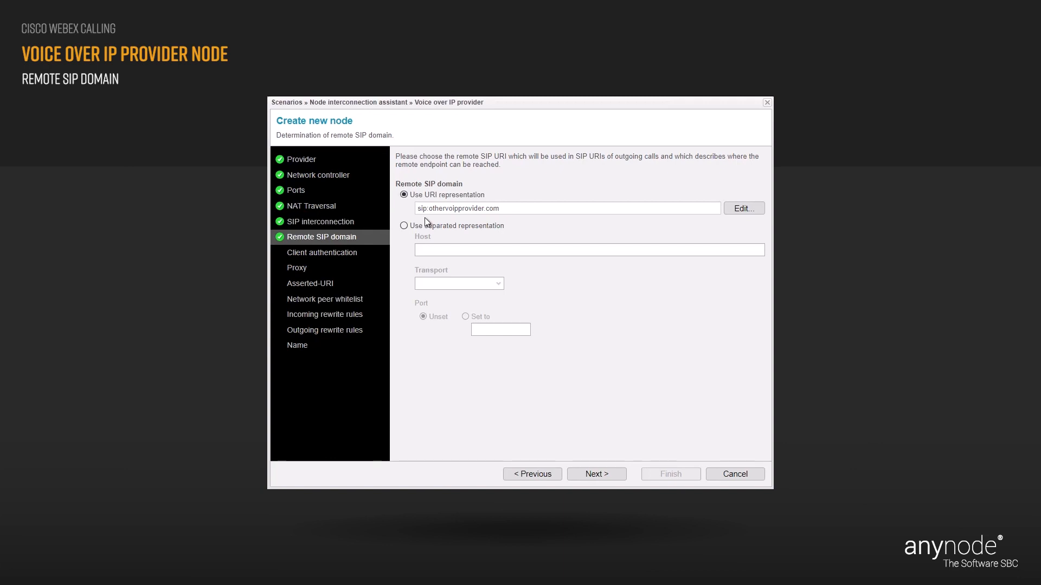
click(616, 474)
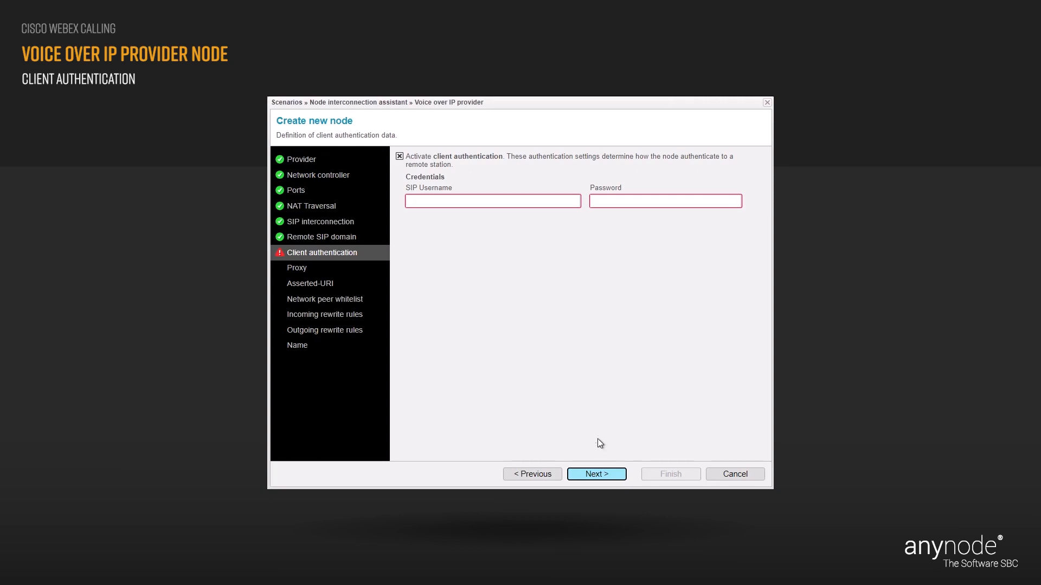
click(399, 156)
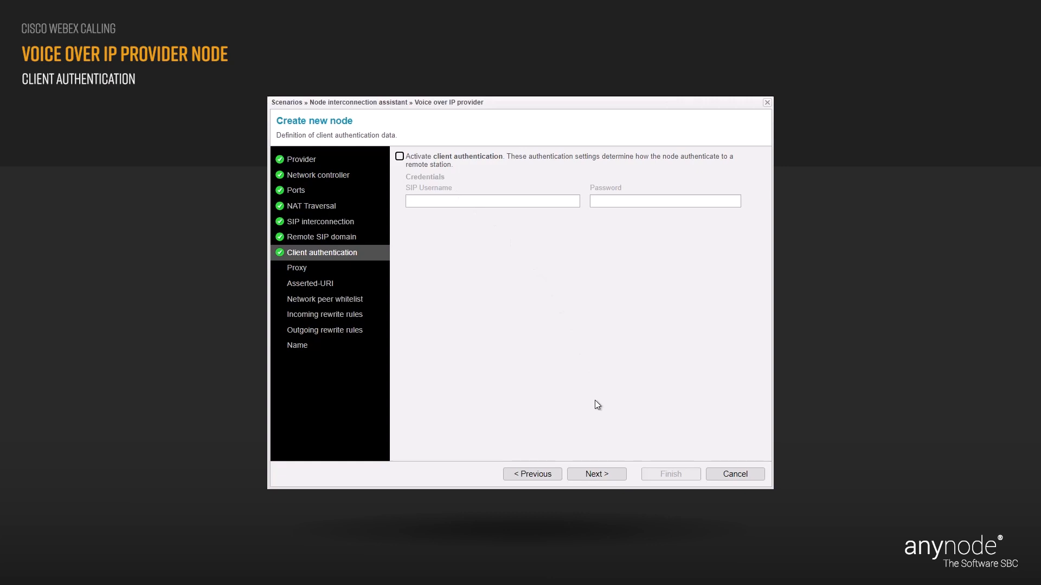
Leave the SIP username and password empty and proceed to Proxy.
click(613, 475)
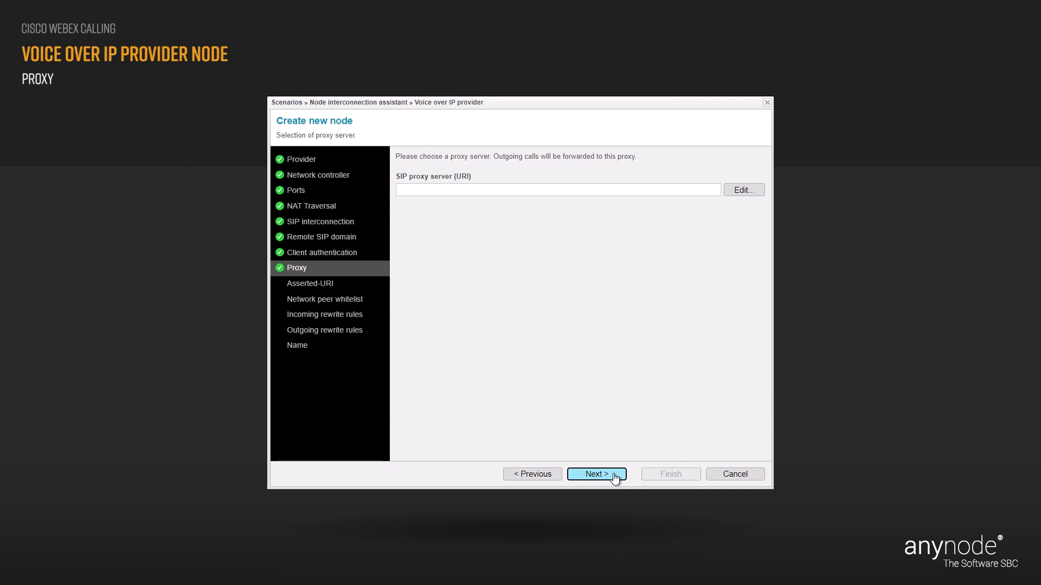
Skip the proxy, then enter the provider's phone number as the Asserted-URI user part.
click(614, 476)
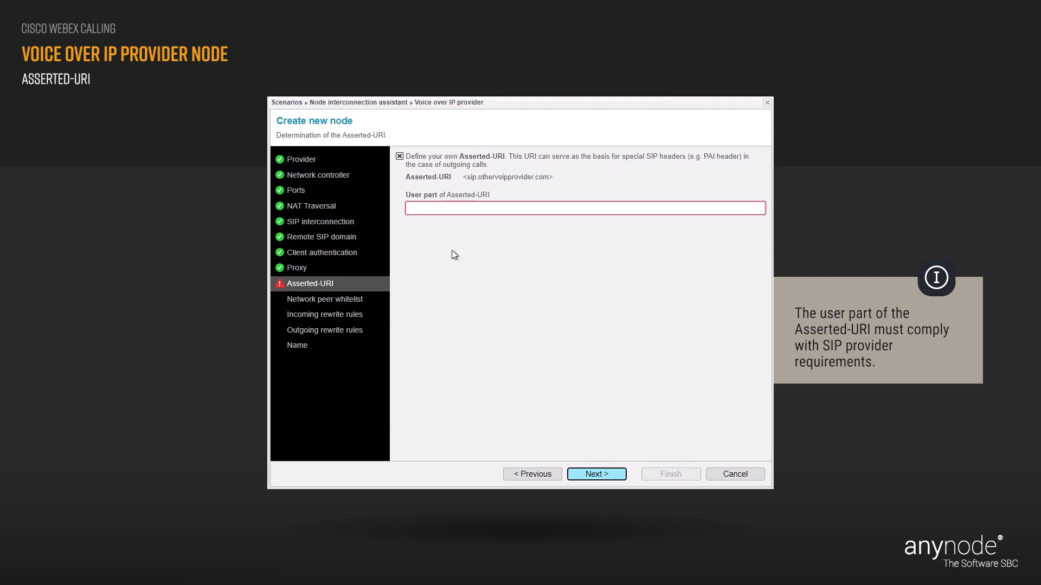
click(415, 209)
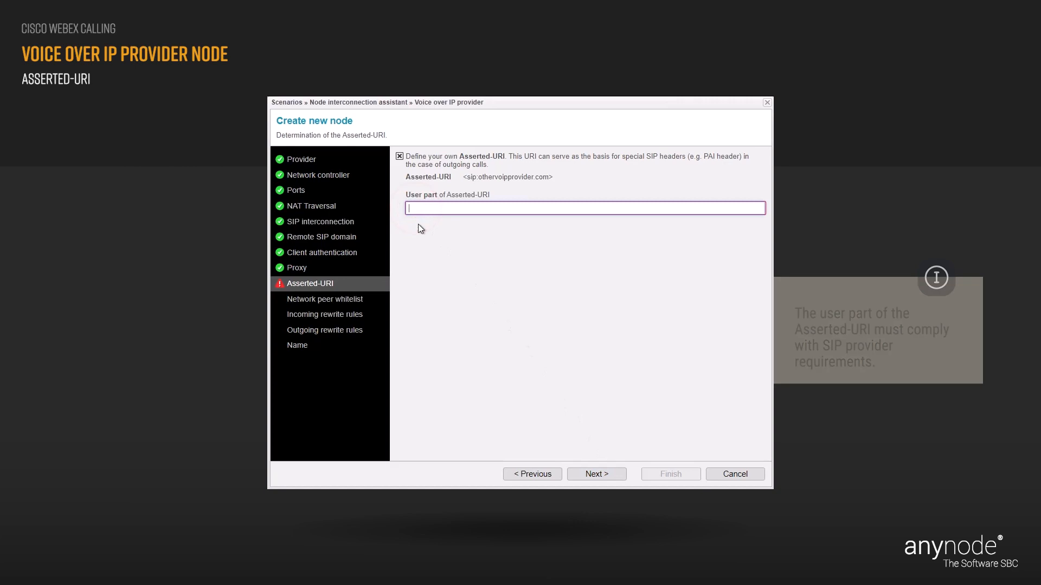
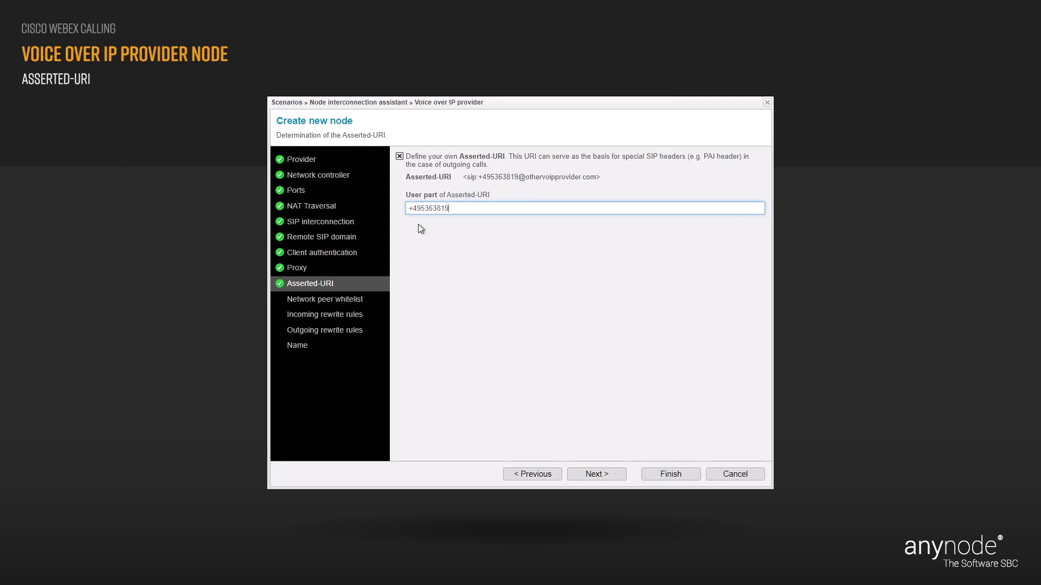
click(418, 224)
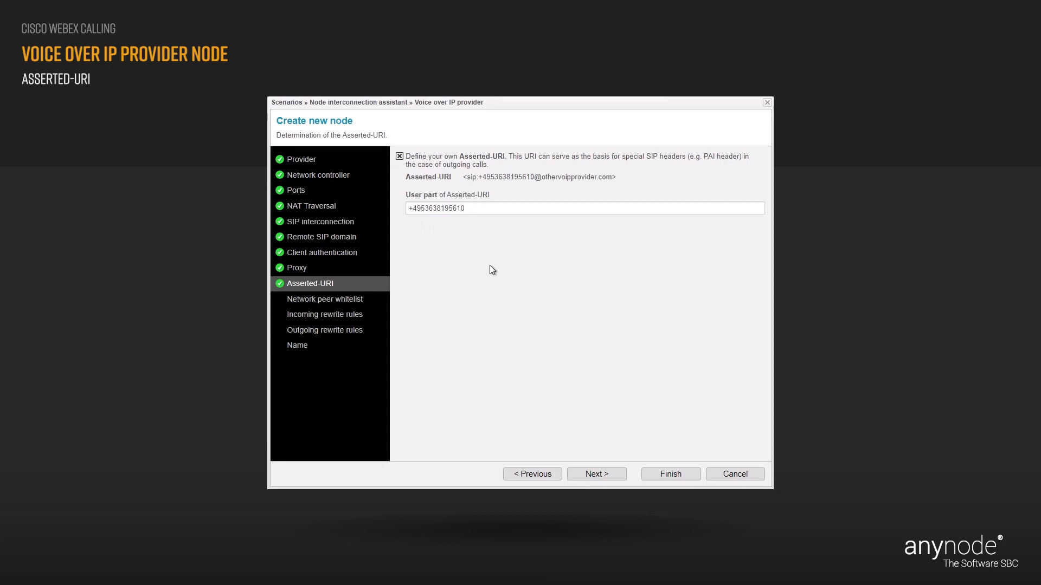
Keep the default whitelist including othervoipprovider.com and proceed to incoming rewrite rules.
click(616, 474)
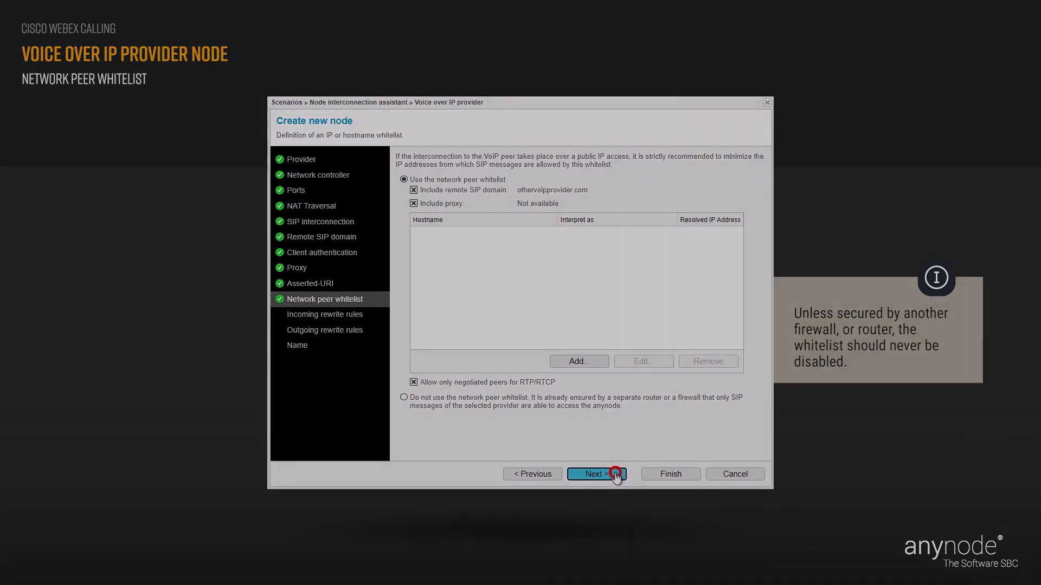
click(617, 476)
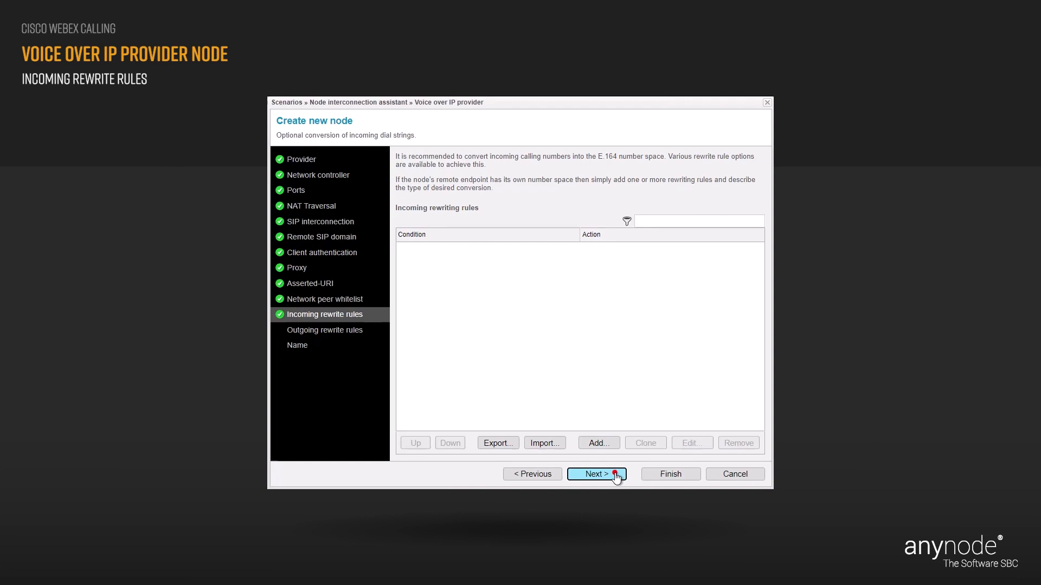
Proceed past Incoming rewrite rules without adding any rule.
click(596, 475)
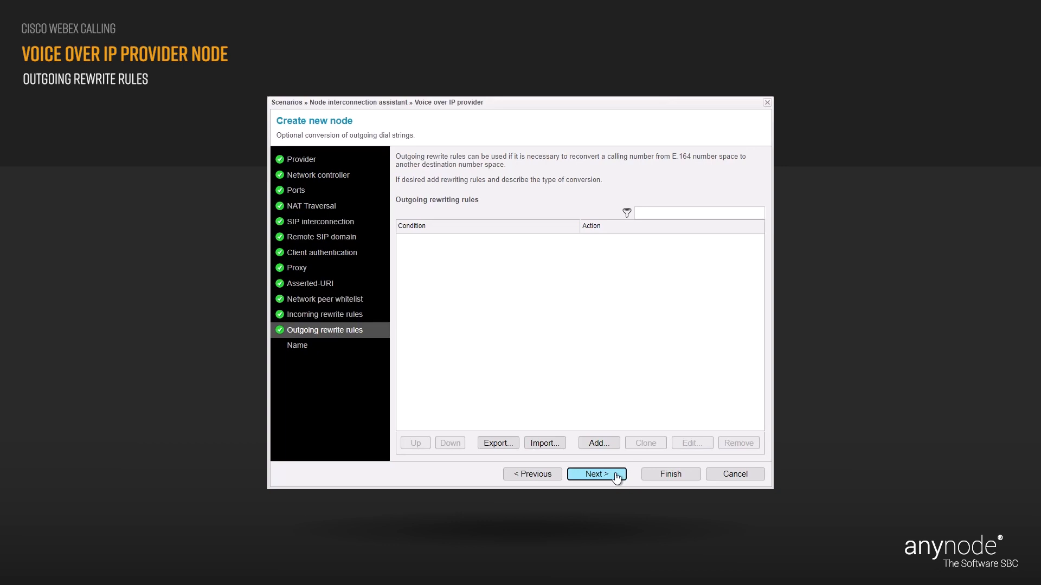
Add no outgoing rewrite rules and advance to the Name step.
click(616, 475)
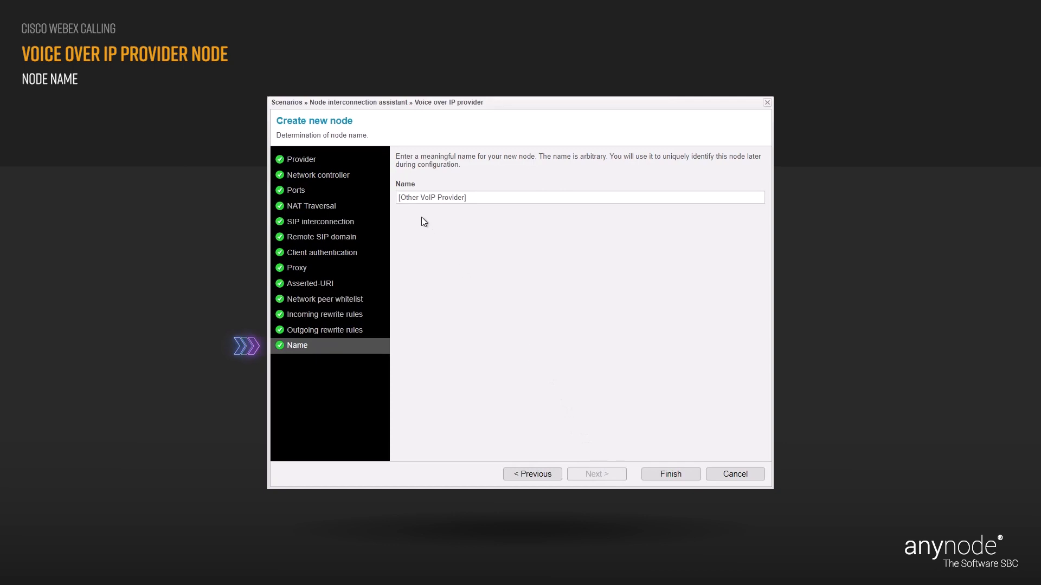
Change the suggested name '[Other VoIP Provider]' to 'VoIP Provider' and finish the wizard.
click(418, 196)
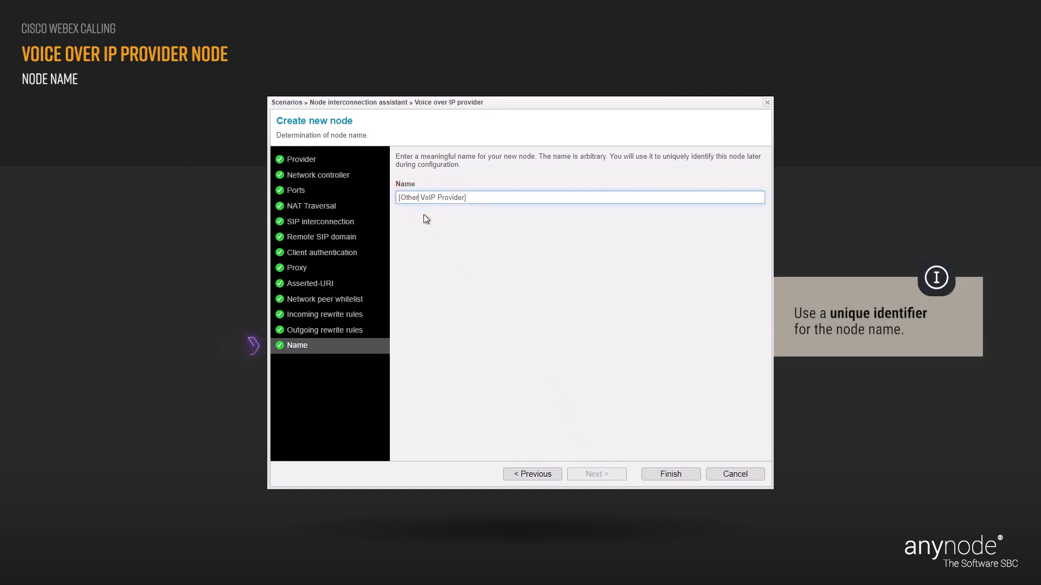
key(BackSpace)
key(BackSpace)
key(BackSpace)
key(BackSpace)
key(BackSpace)
key(End)
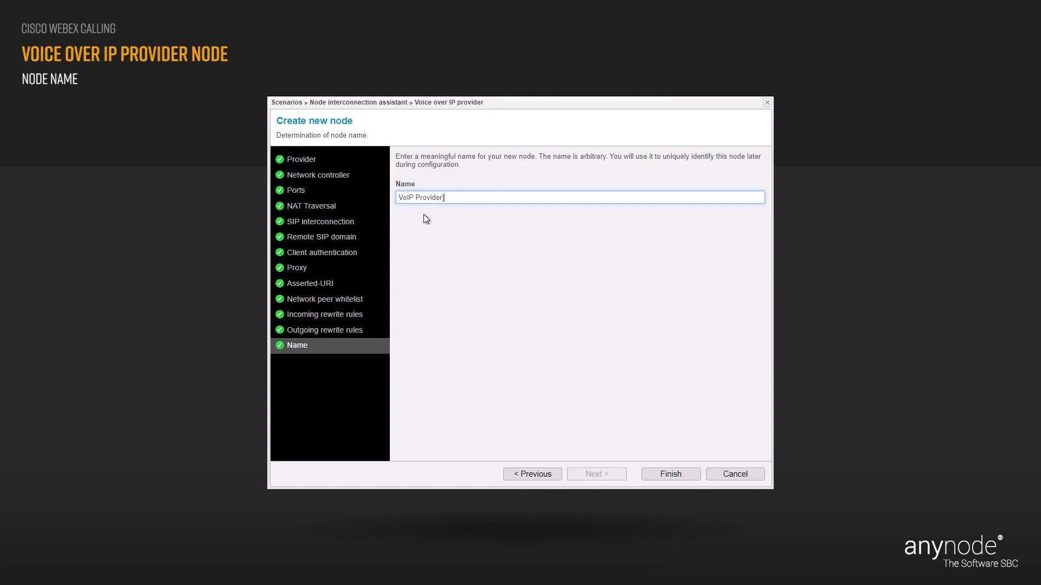
click(424, 215)
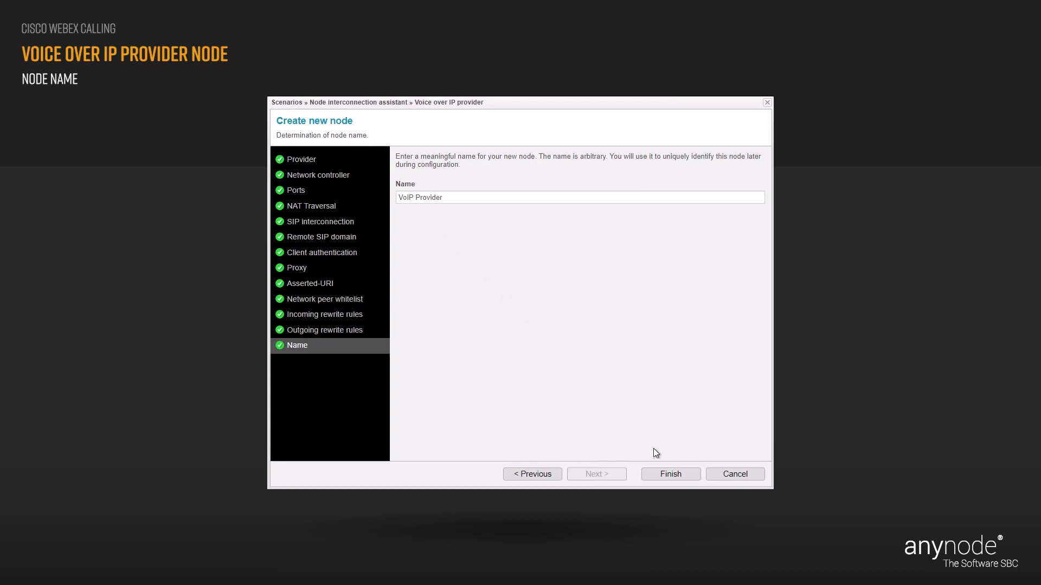
click(687, 476)
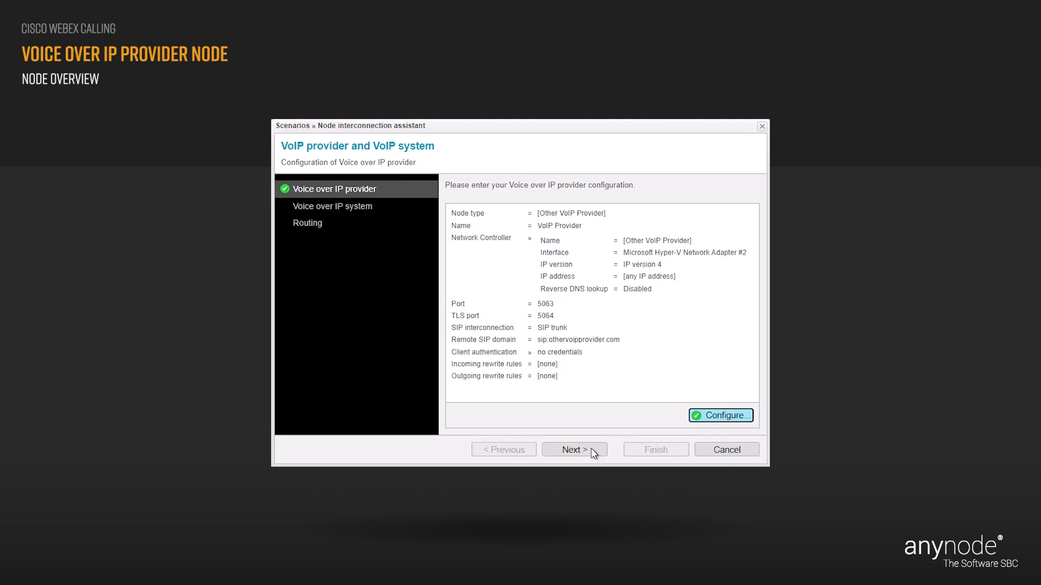
Advance past the configured provider to the Voice over IP system step, still set to [none].
click(594, 453)
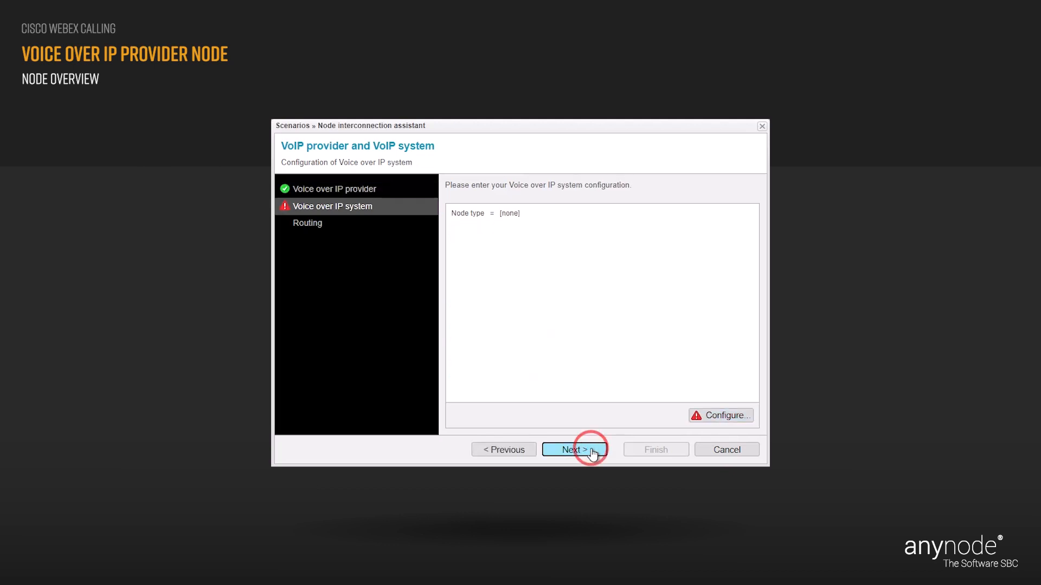